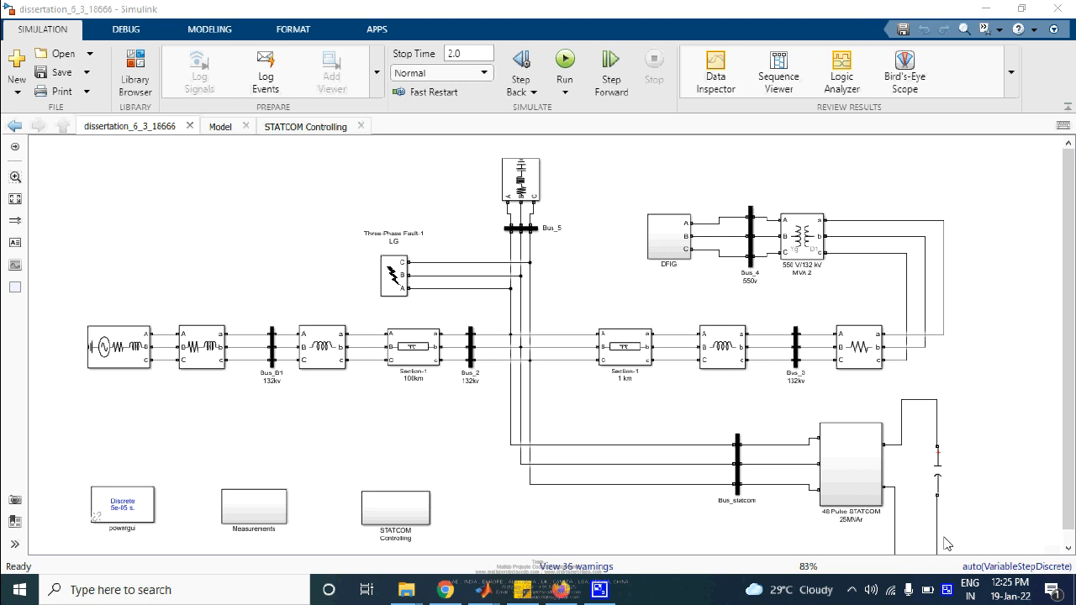
right_click(956, 596)
click(974, 518)
Open the DFIG subsystem, inspect its MPPT block, and return to the DFIG level
double_click(672, 235)
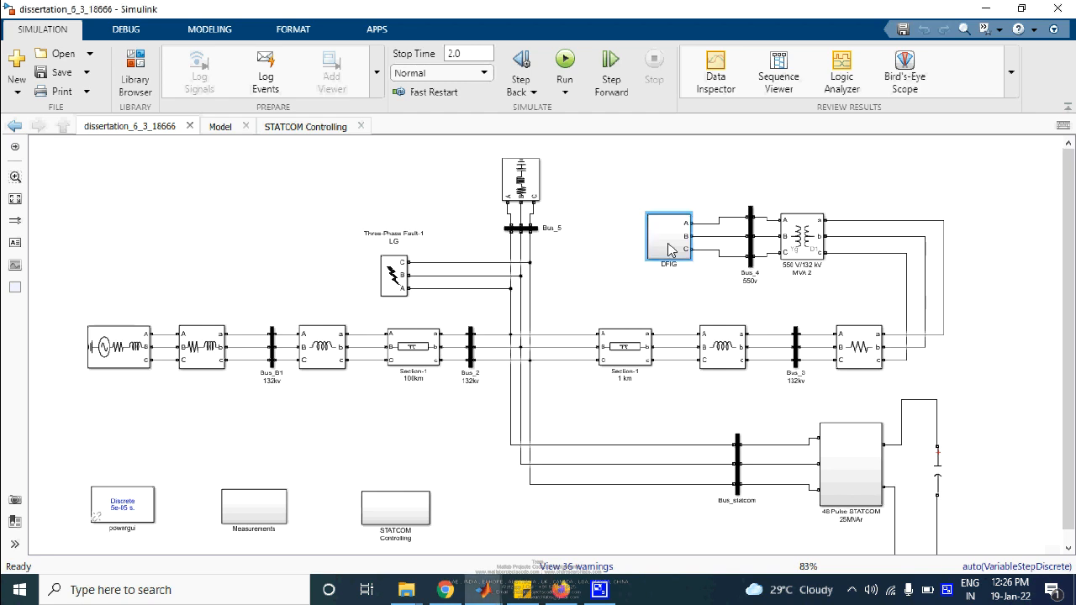
click(591, 271)
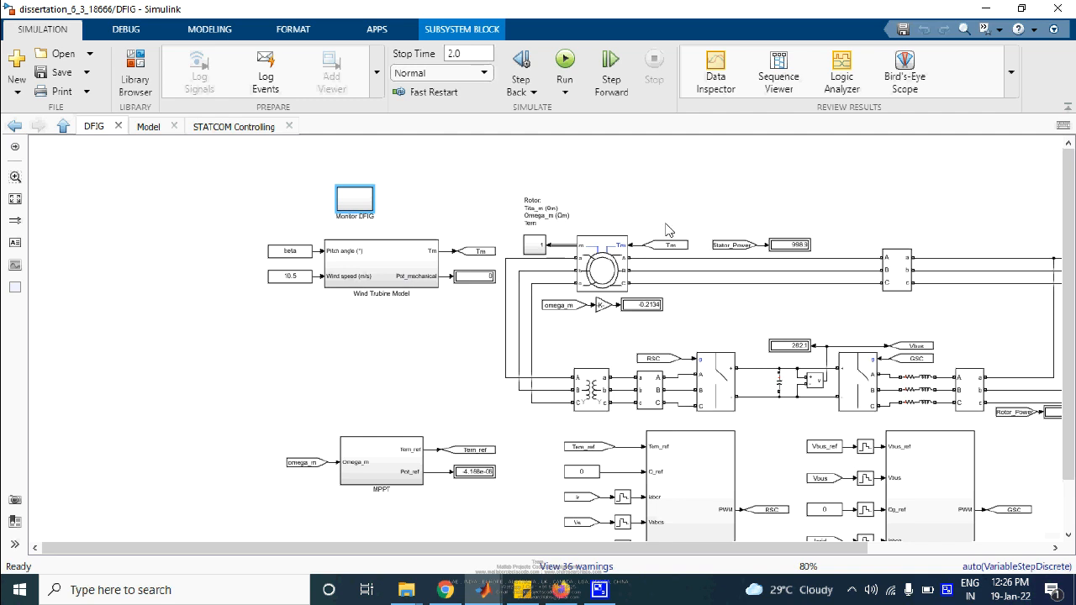
double_click(374, 468)
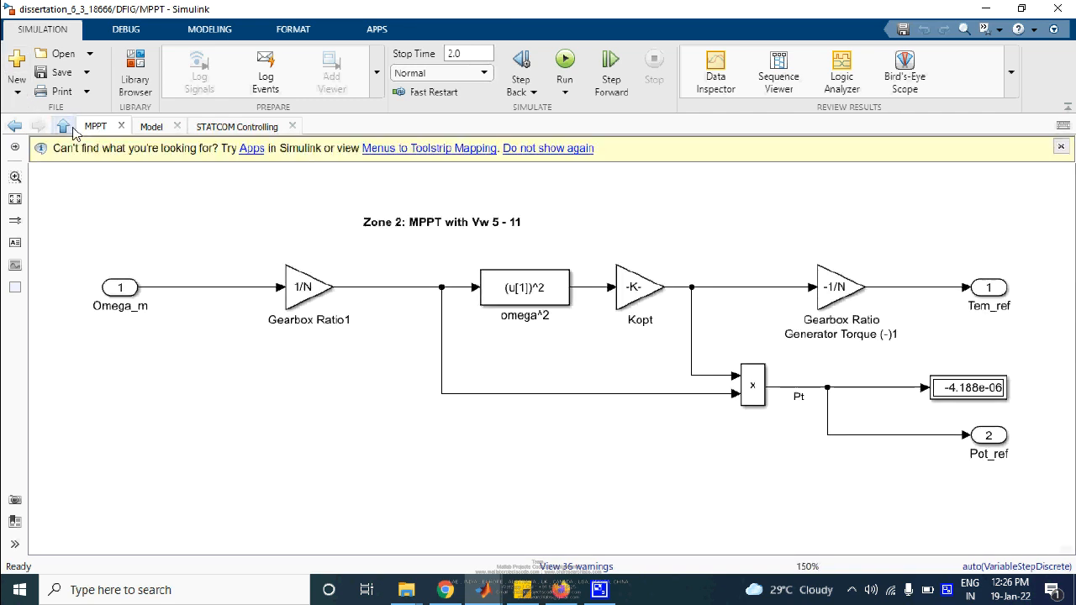
click(63, 127)
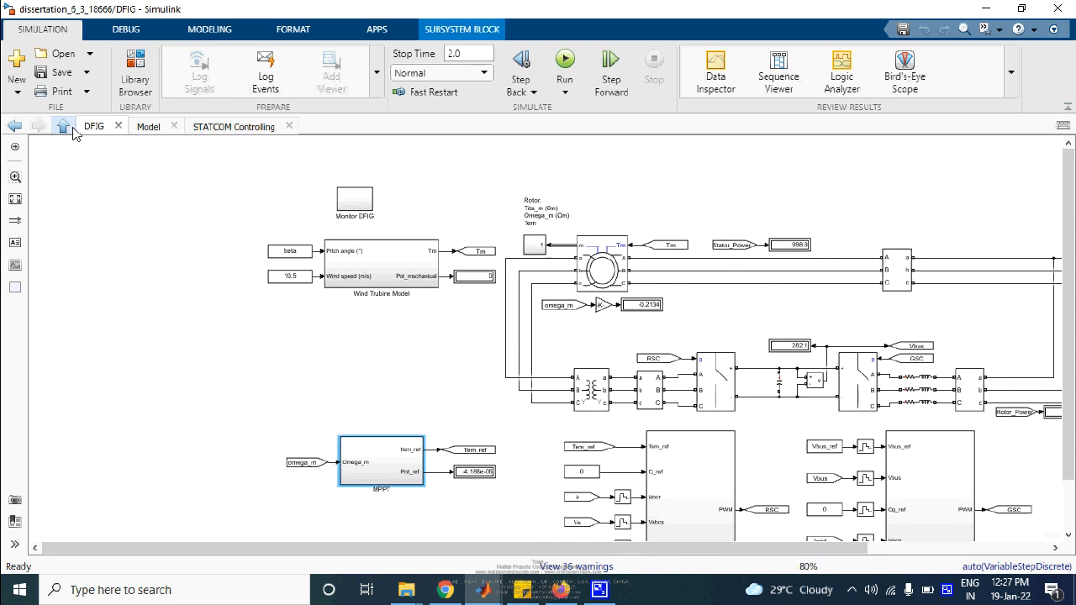
Inspect the two PWM control subsystems that feed the RSC and GSC signals inside the DFIG subsystem
scroll(642, 427, down, 2)
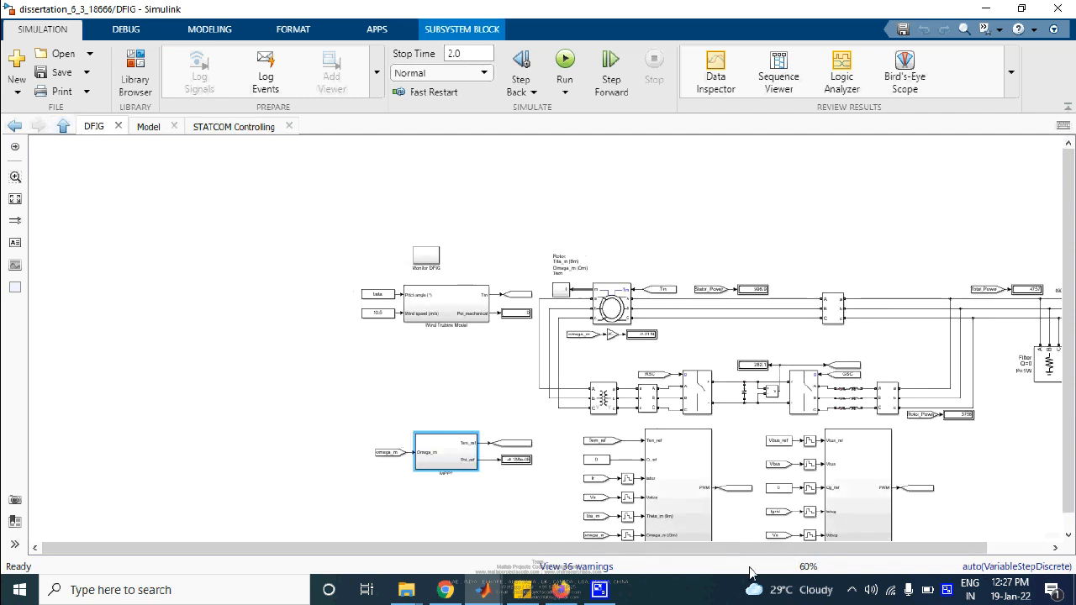
scroll(618, 433, up, 2)
double_click(713, 486)
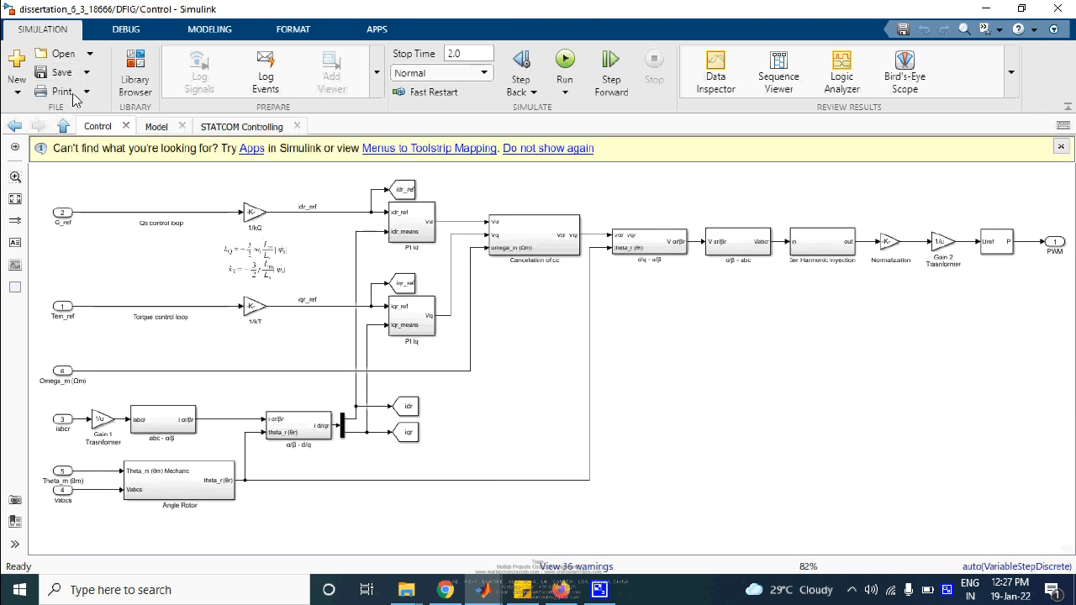
click(63, 127)
double_click(995, 430)
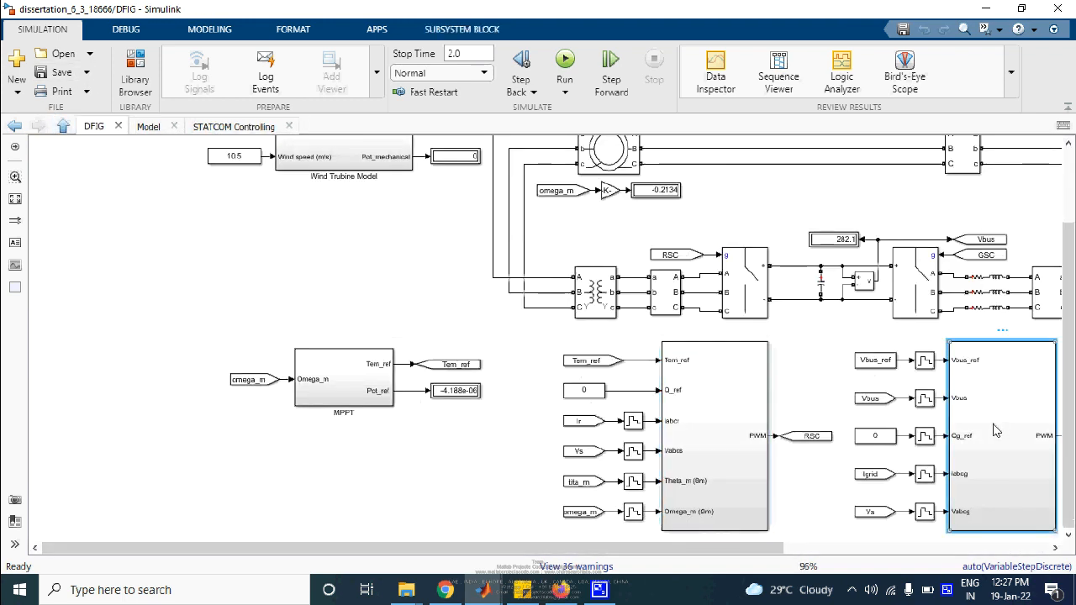
click(63, 126)
Open the Monitor DFIG subsystem and view its turbine, rotor and bus voltage/power scopes, closing each one after viewing
double_click(418, 192)
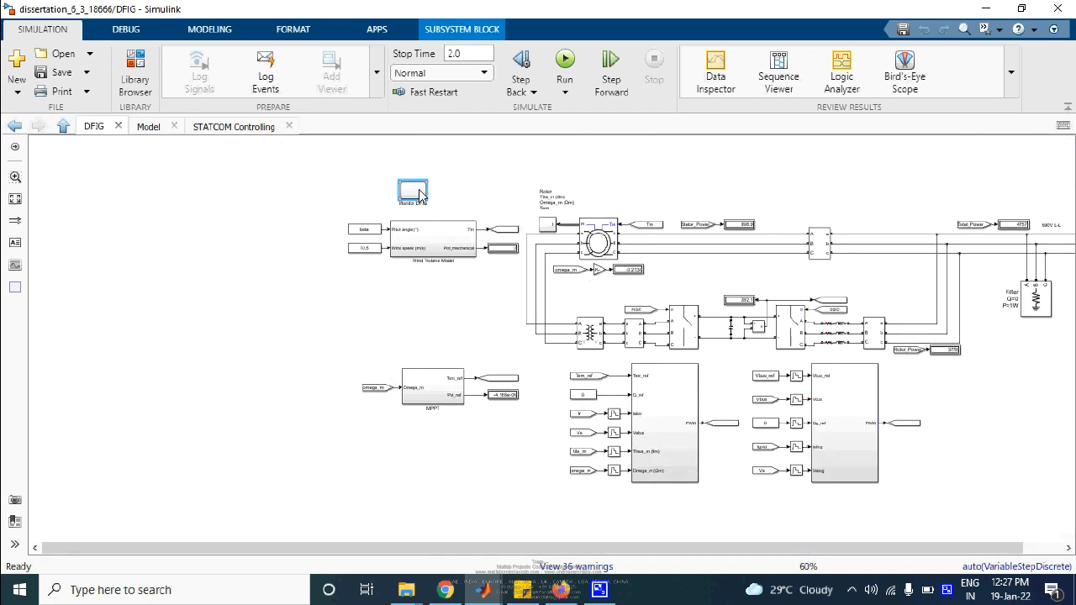
click(273, 278)
double_click(273, 278)
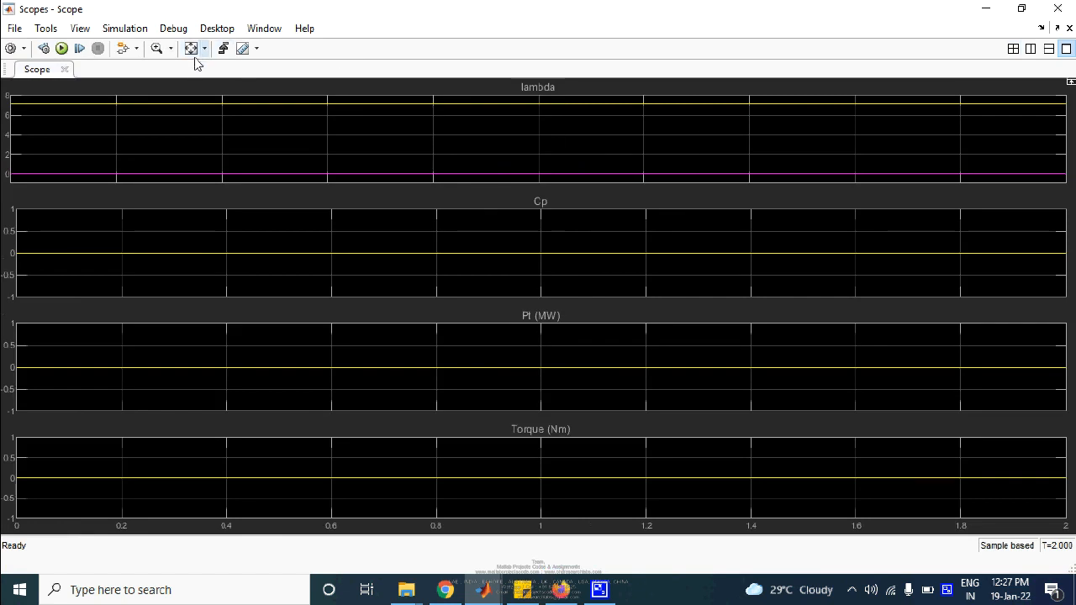
click(1065, 10)
double_click(545, 286)
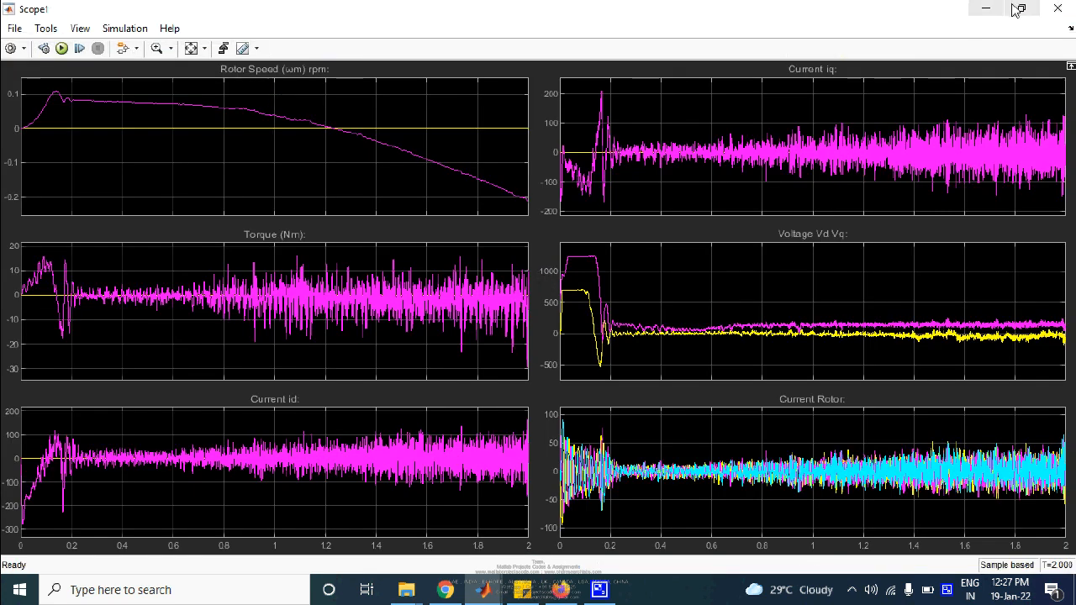
click(1058, 8)
double_click(993, 267)
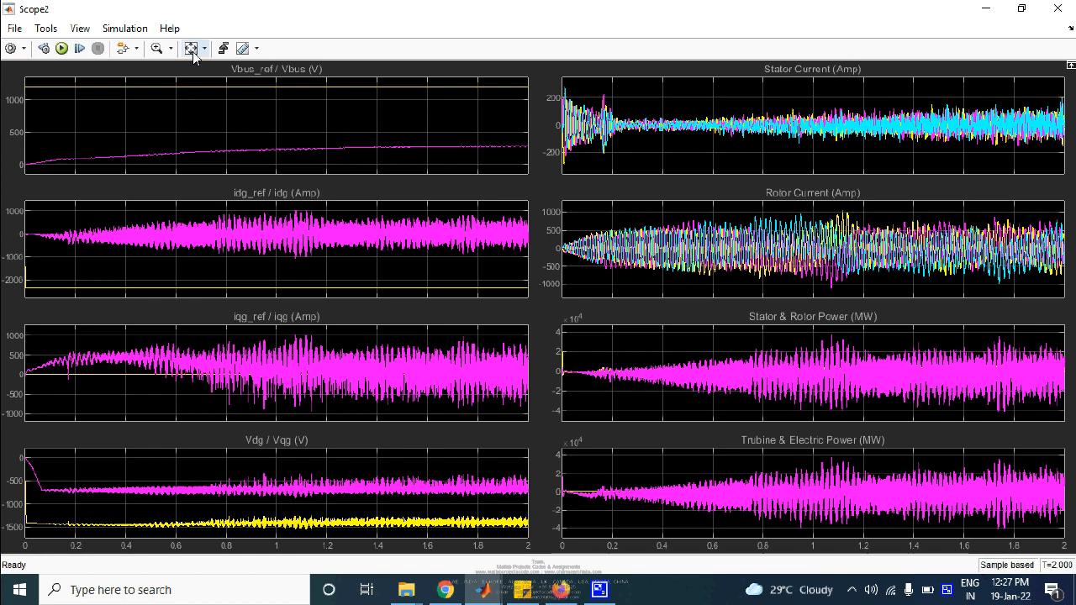
click(1058, 8)
right_click(948, 589)
click(980, 553)
click(990, 518)
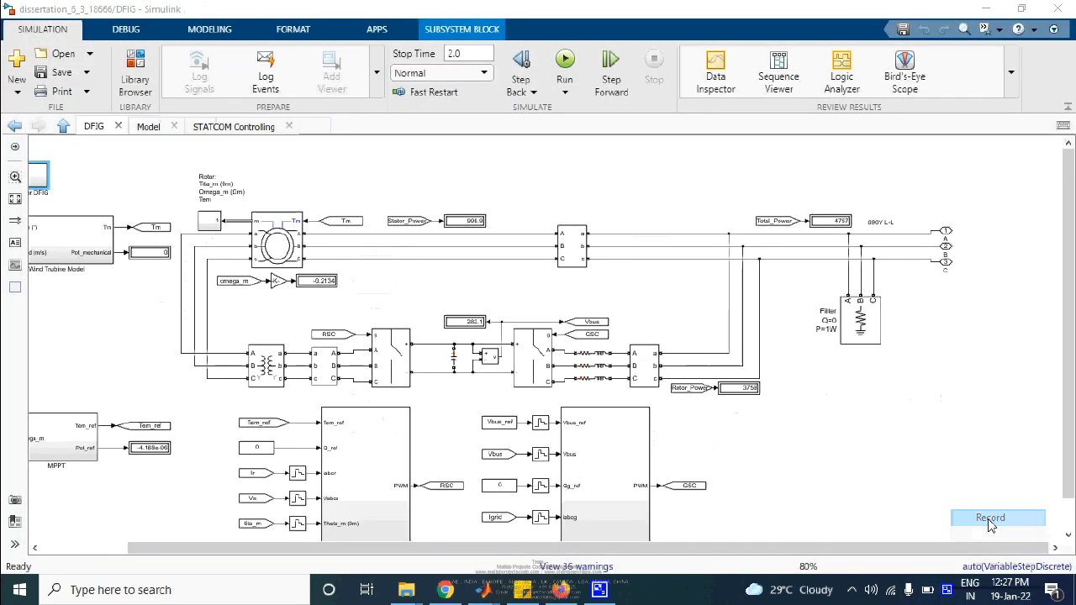
Select the three output ports A, B and C of the DFIG subsystem and return to the top-level model
drag(928, 178, 990, 352)
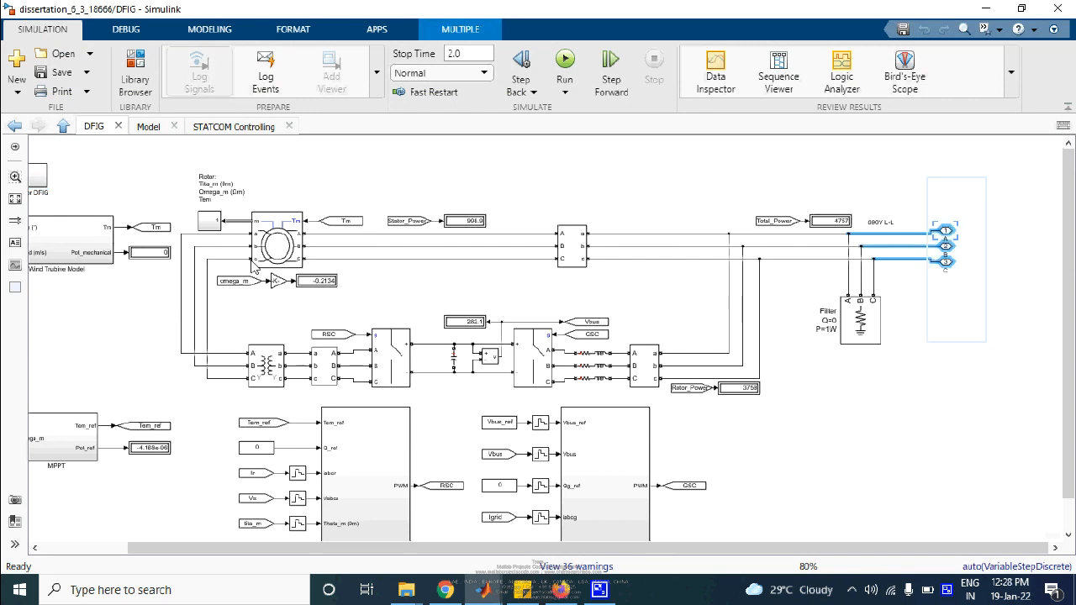
scroll(347, 319, down, 2)
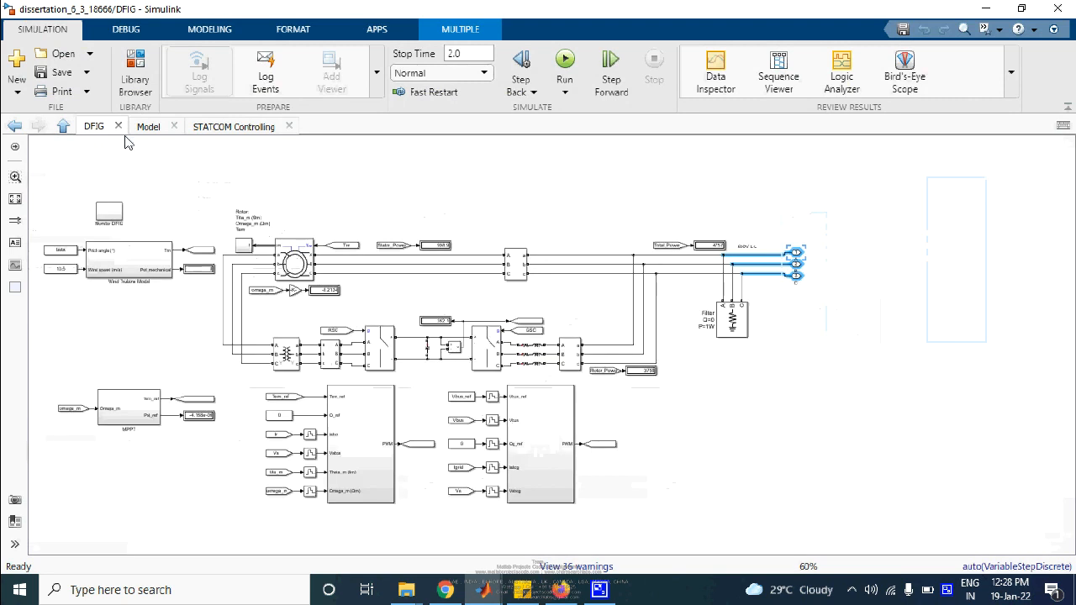
click(64, 127)
Inspect the 48 Pulse STATCOM 25MVAr subsystem and select the Bus_statcom connection in the top-level model
double_click(841, 496)
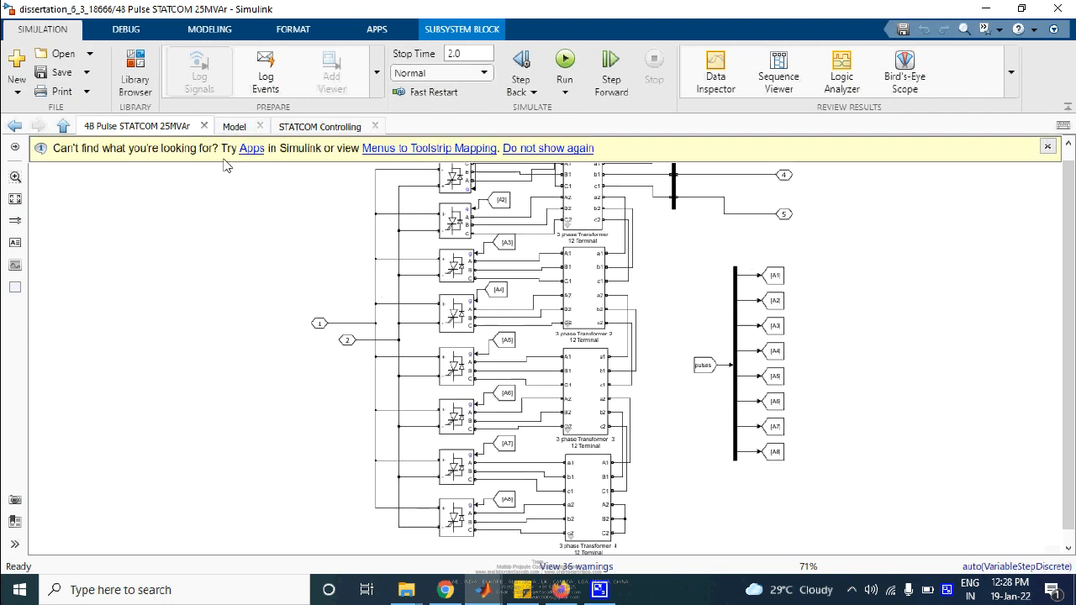
click(62, 127)
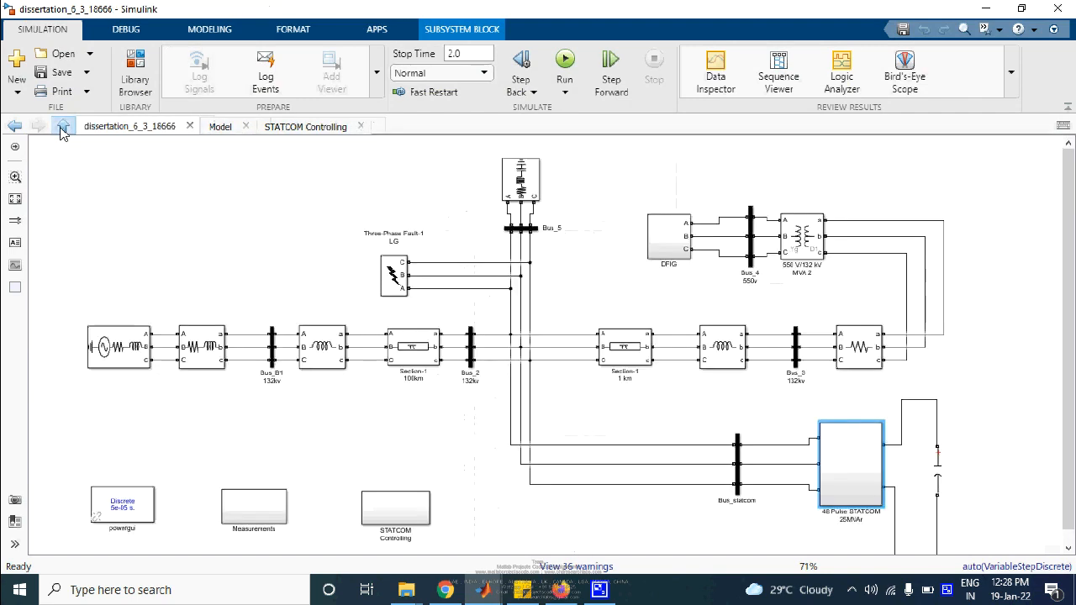
click(286, 207)
scroll(444, 312, down, 1)
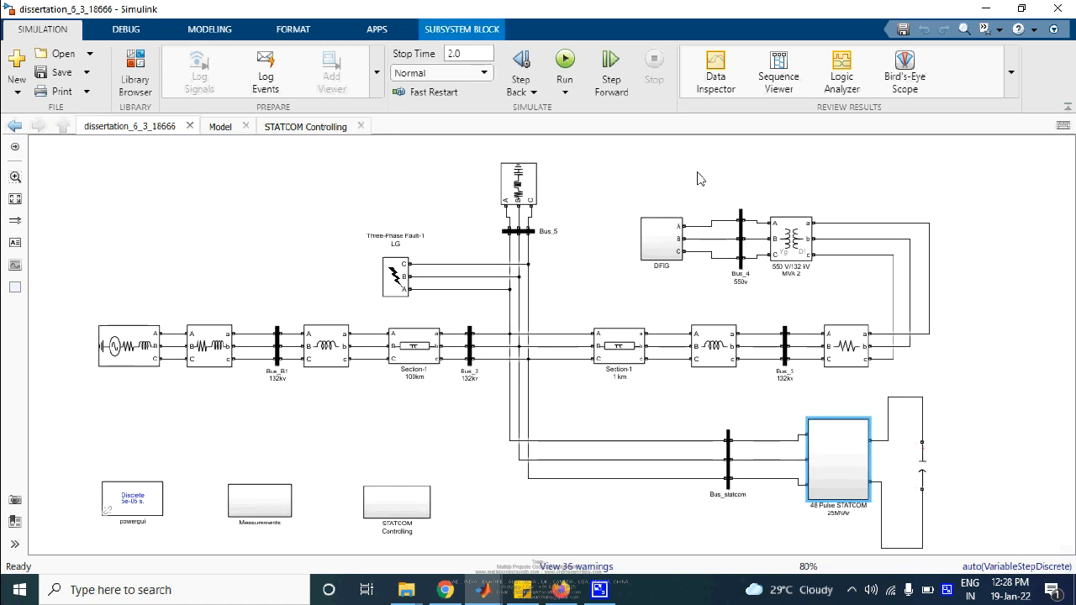
click(697, 413)
drag(709, 432, 769, 523)
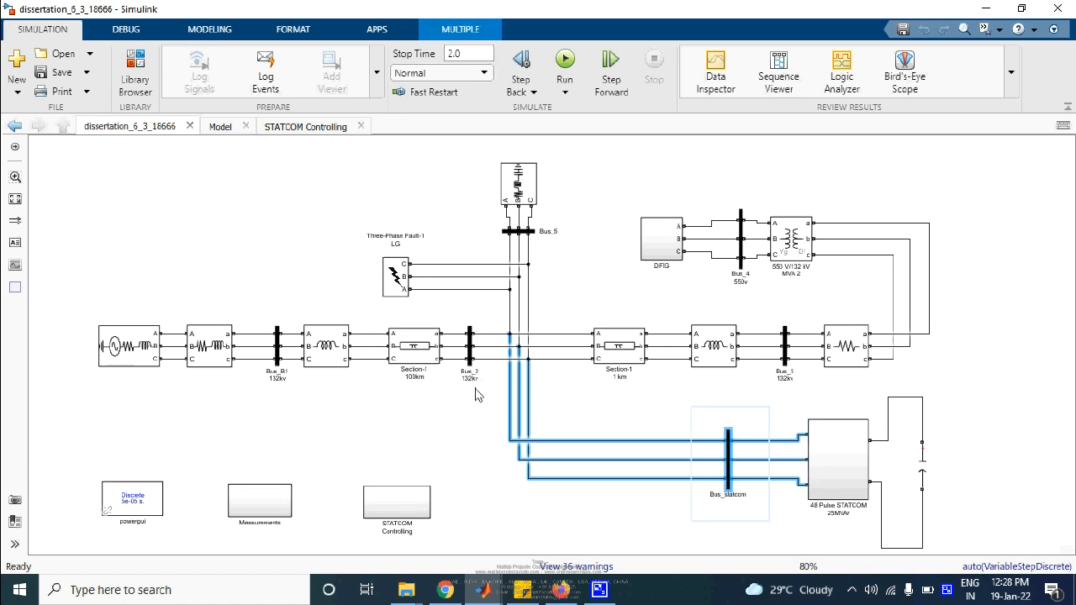
Inspect the STATCOM Controlling subsystem and the Model diagram, and return to the dissertation_6_3_18666 diagram
double_click(400, 512)
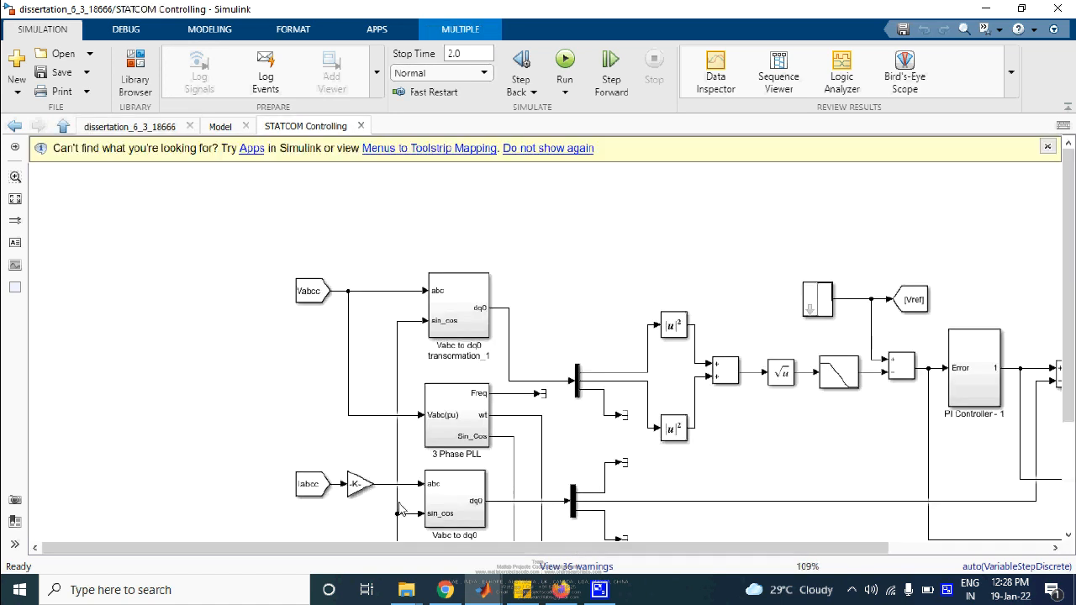
click(216, 128)
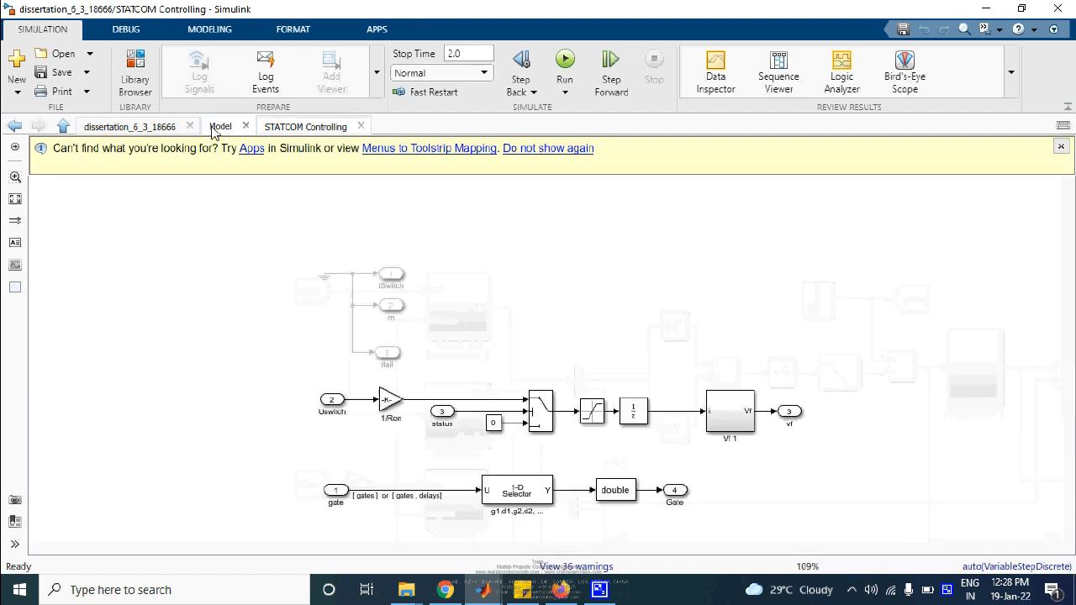
click(123, 122)
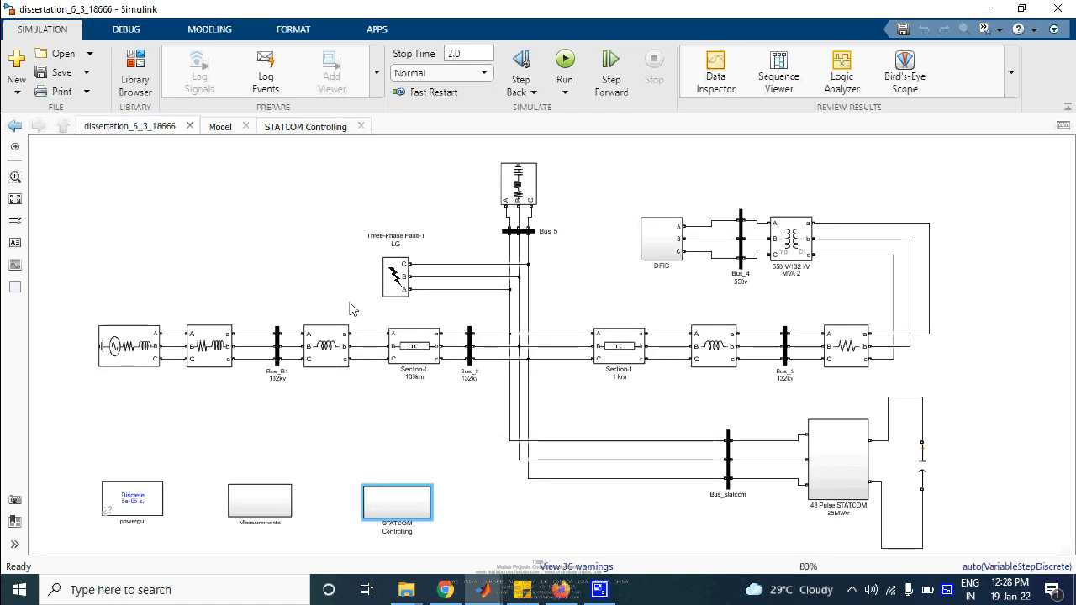
Select the grid-side chain from the three-phase source through Bus_B1 to the 100 km Section-1 line
scroll(334, 397, up, 2)
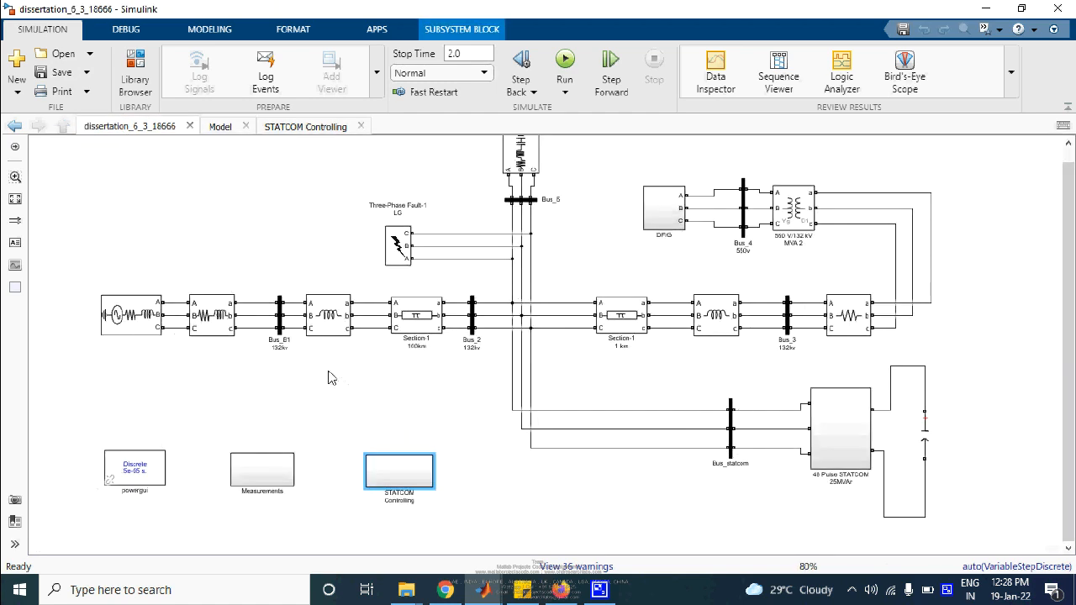
drag(71, 270, 457, 381)
right_click(953, 590)
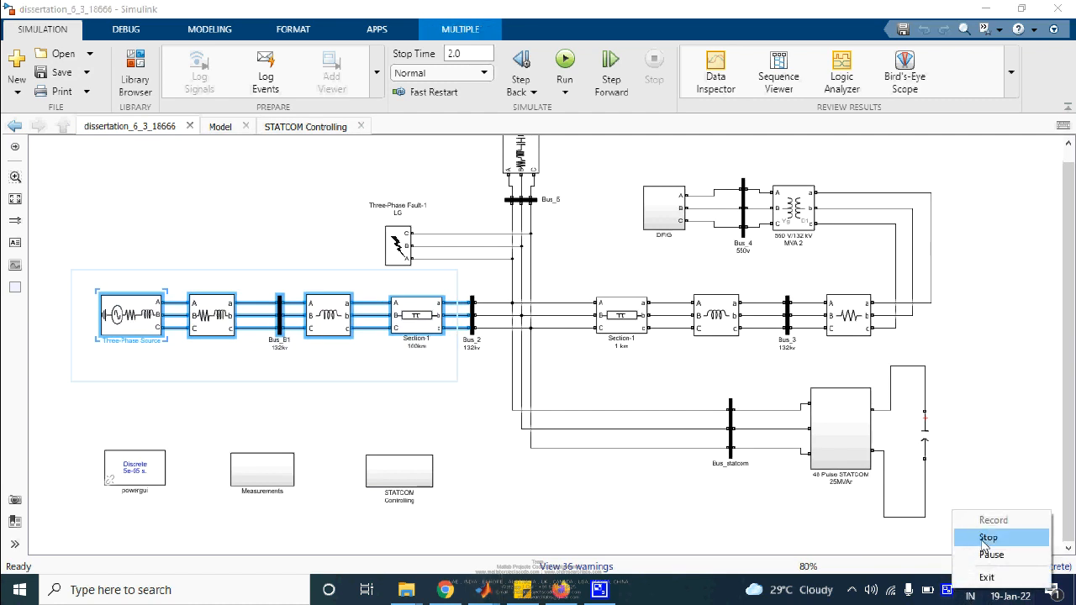
click(990, 555)
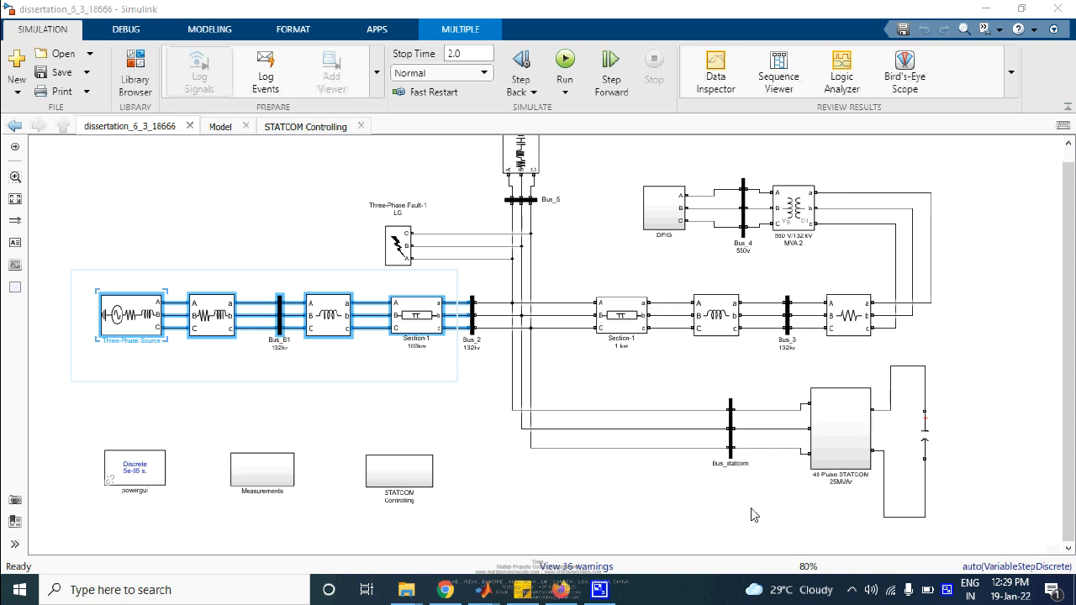
right_click(930, 591)
click(990, 528)
Select the line junction between Bus_2 and the 1 km section, and view the BUS-1 scope in the Measurements subsystem
drag(495, 274, 563, 347)
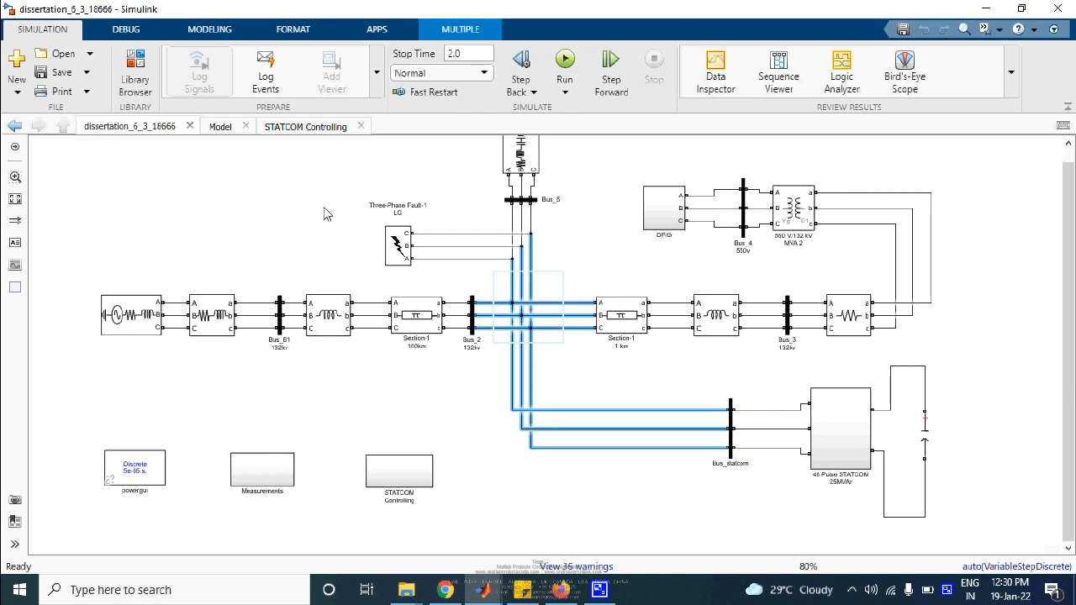
double_click(271, 469)
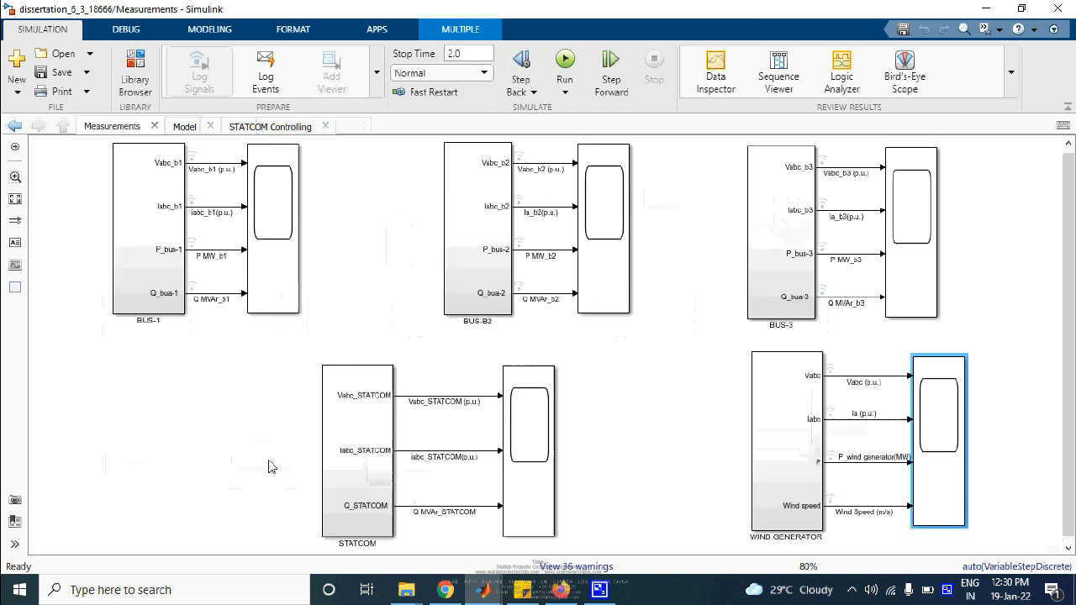
double_click(262, 217)
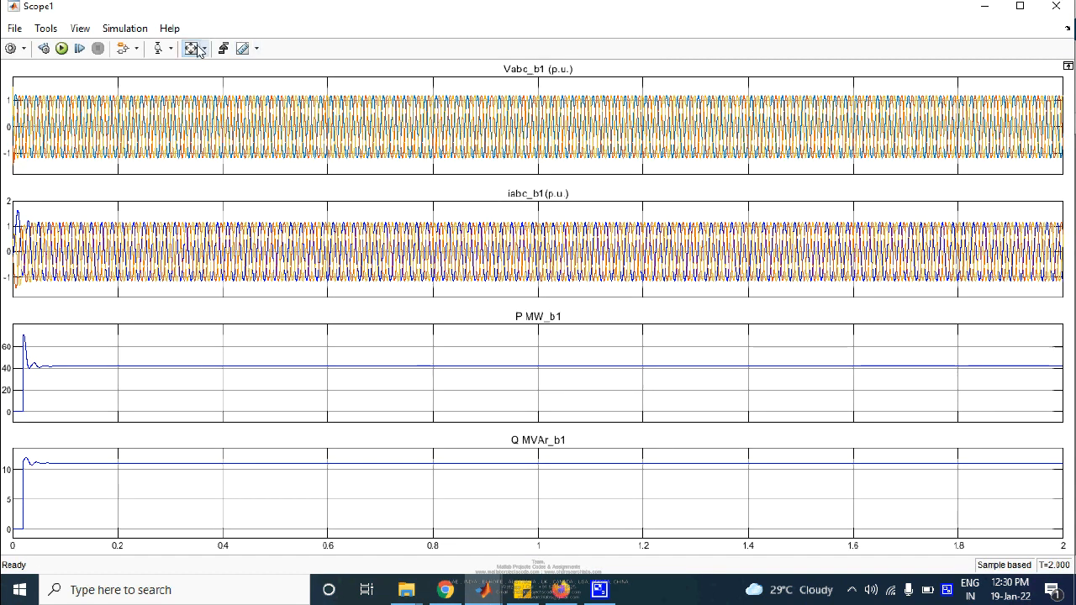
click(1058, 8)
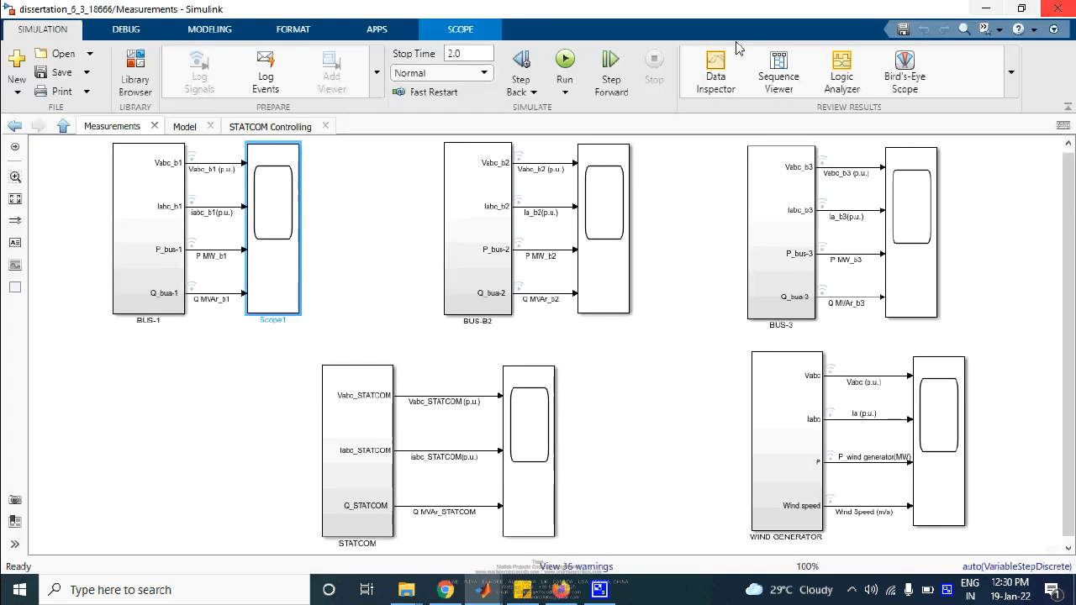
View the BUS-B2 and BUS-3 scopes in the Measurements subsystem and return to the top-level model
click(618, 270)
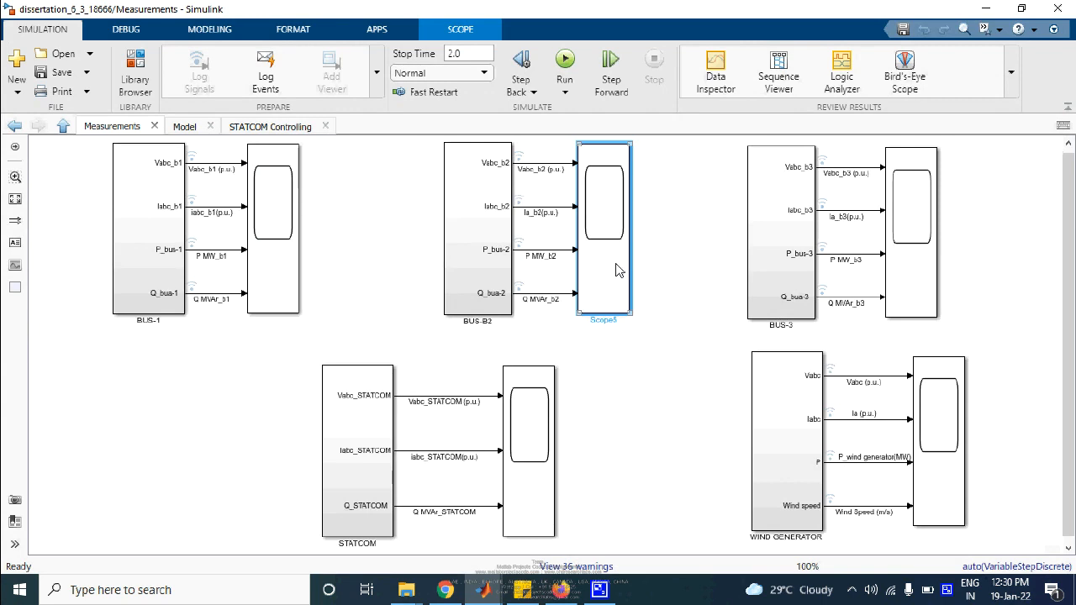
double_click(618, 270)
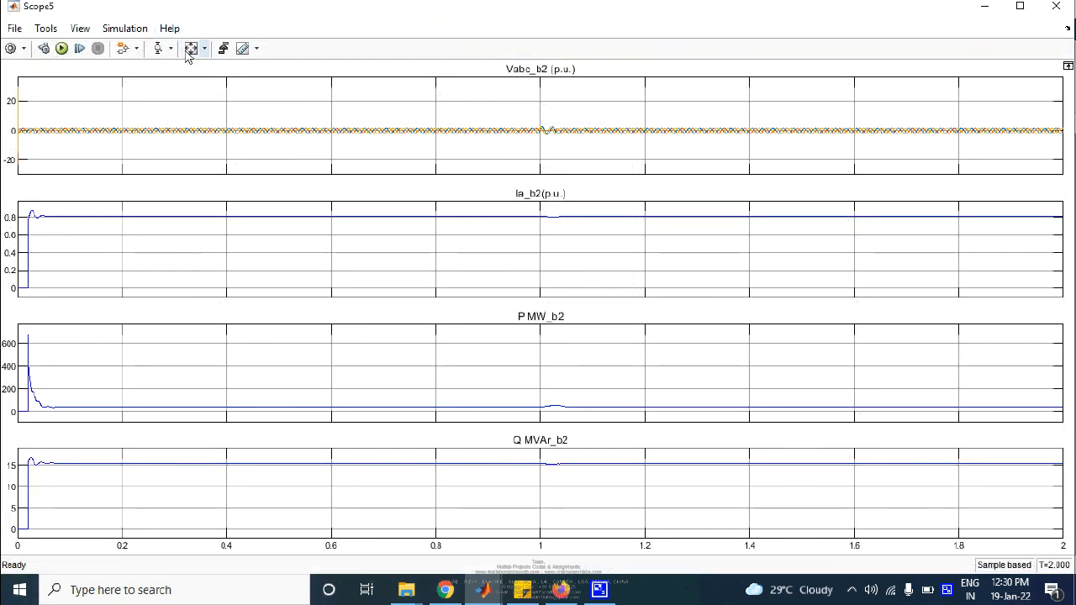
click(1058, 6)
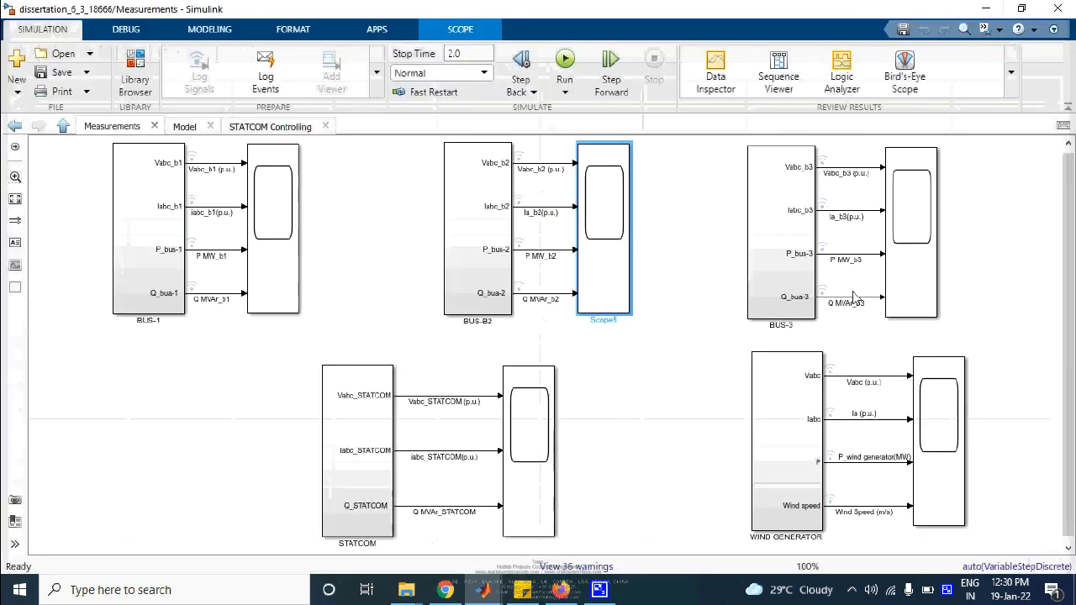
click(911, 280)
double_click(908, 280)
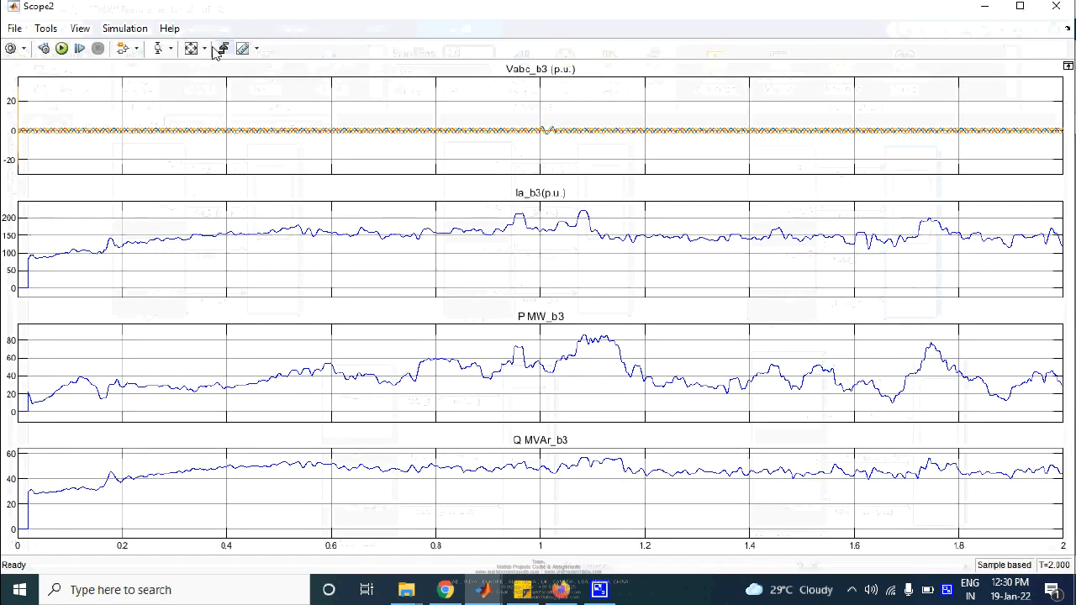
click(1056, 6)
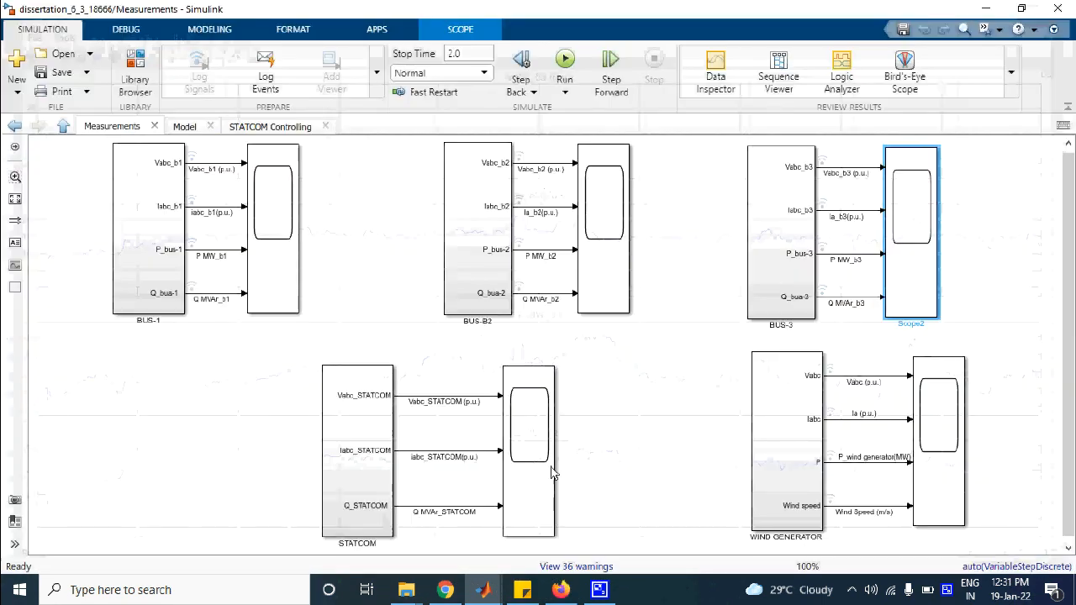
click(63, 126)
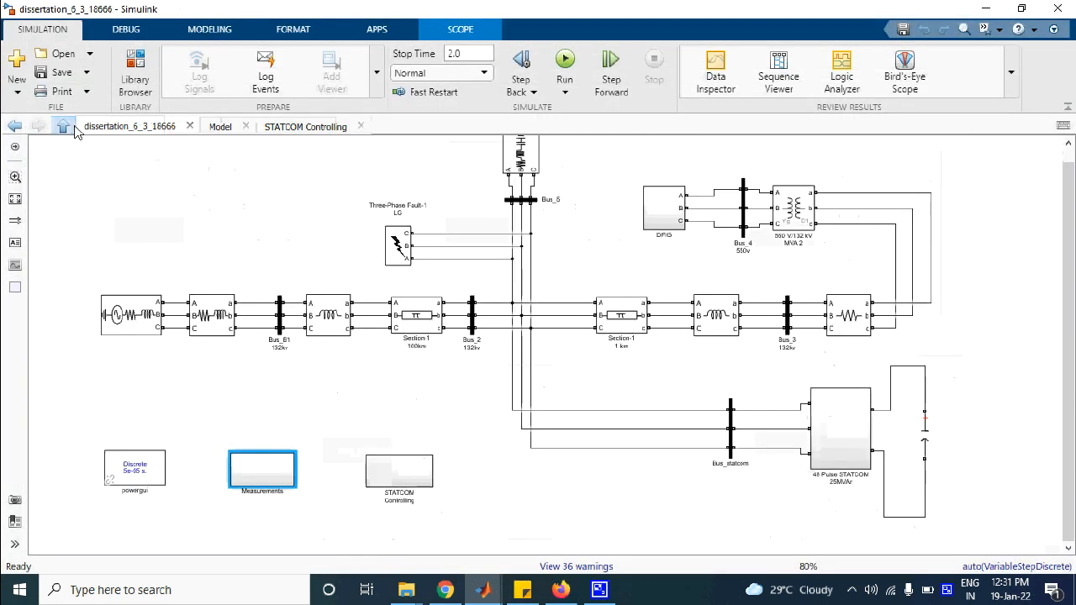